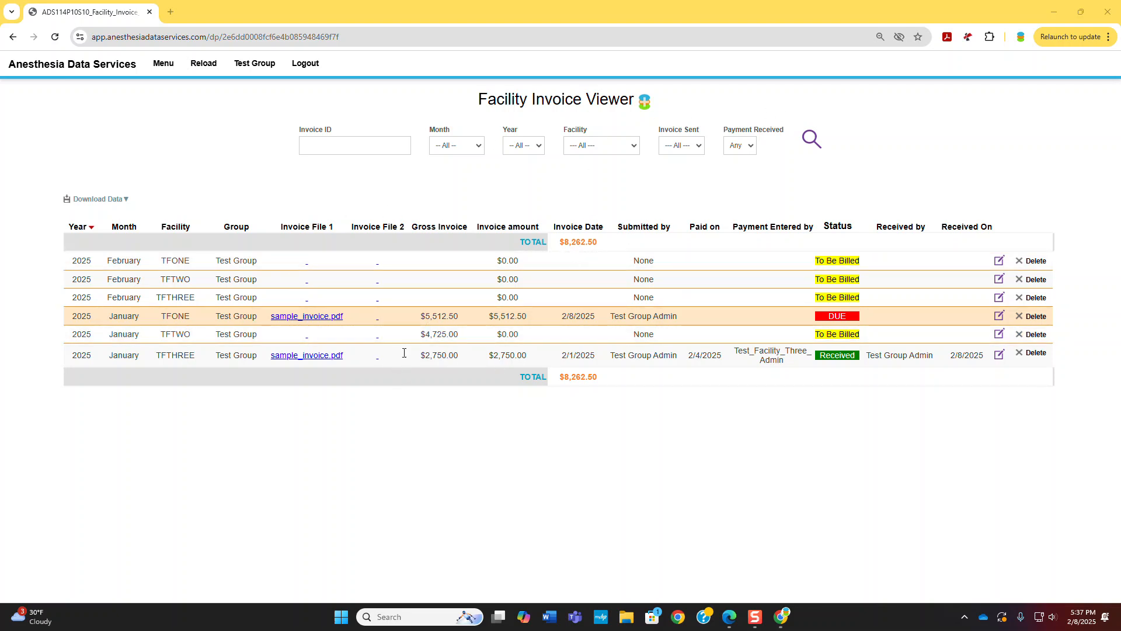
- View the sample_invoice.pdf attached to TFONE's January invoice and close the document viewer
left_click(331, 319)
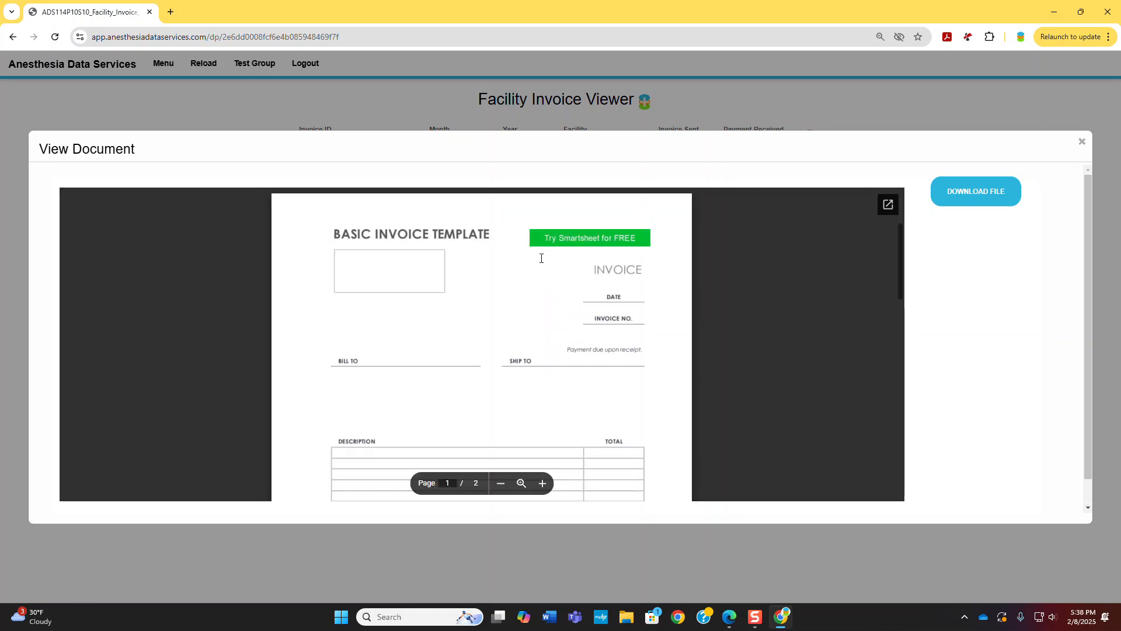
left_click(1082, 142)
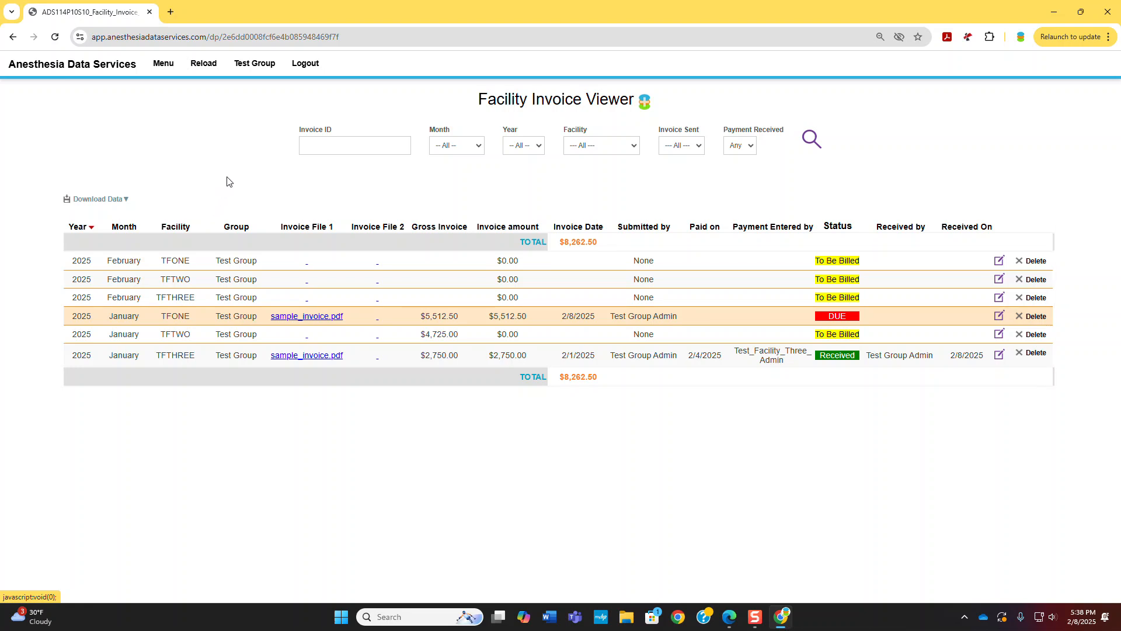
- Compare Test Facility One's invoice list in Microsoft Edge with the group's invoice list in Google Chrome
key("alt+Tab")
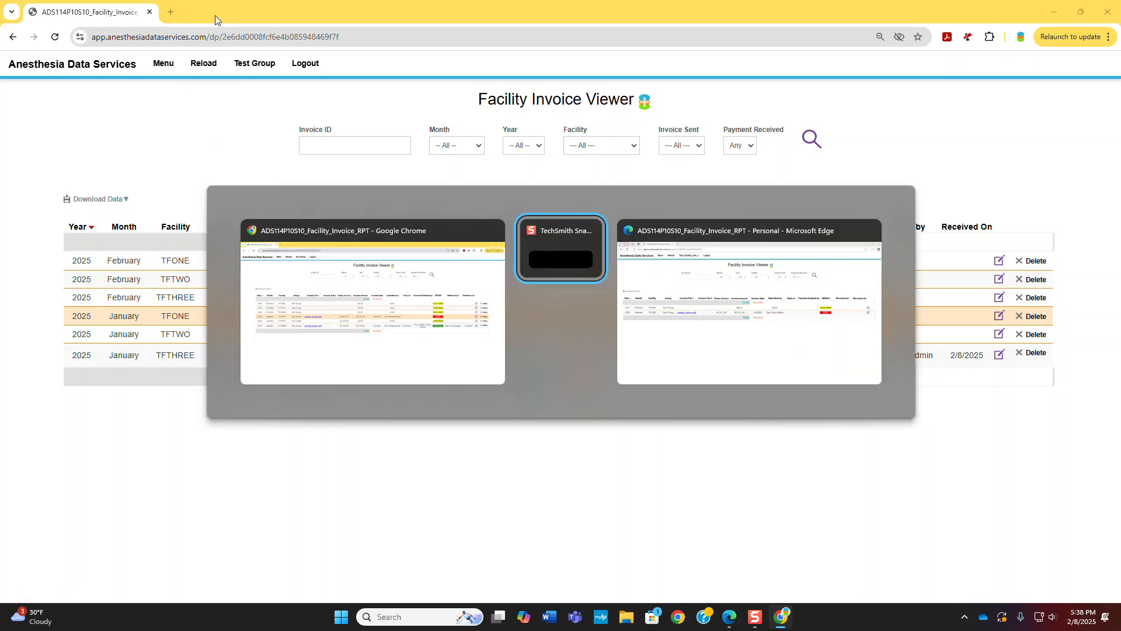
key("alt+Tab")
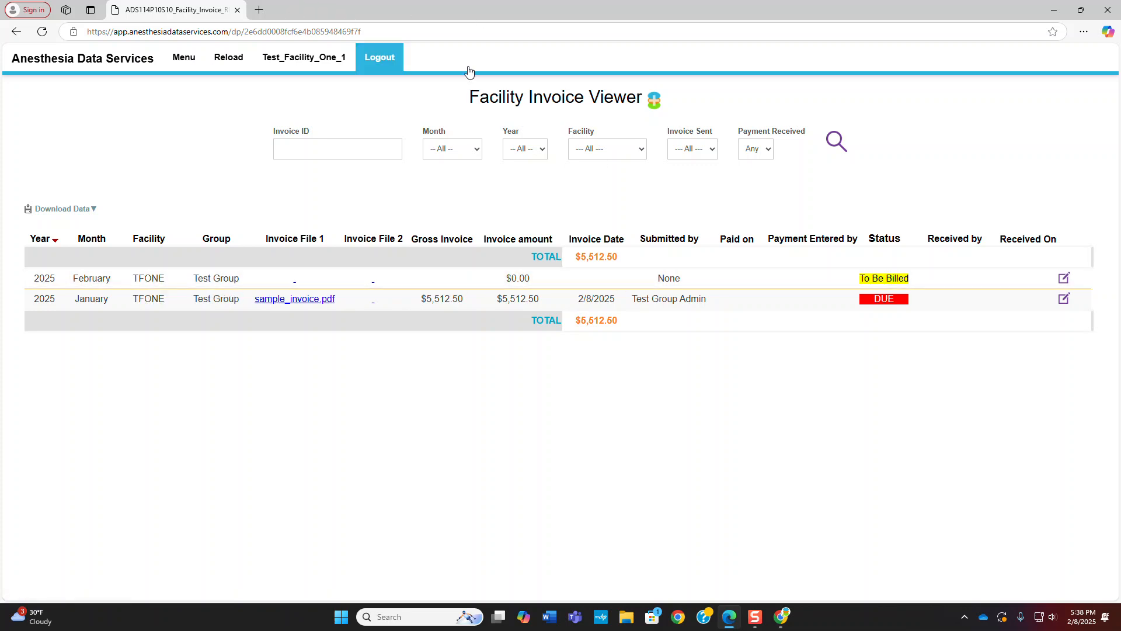
key("alt+Tab")
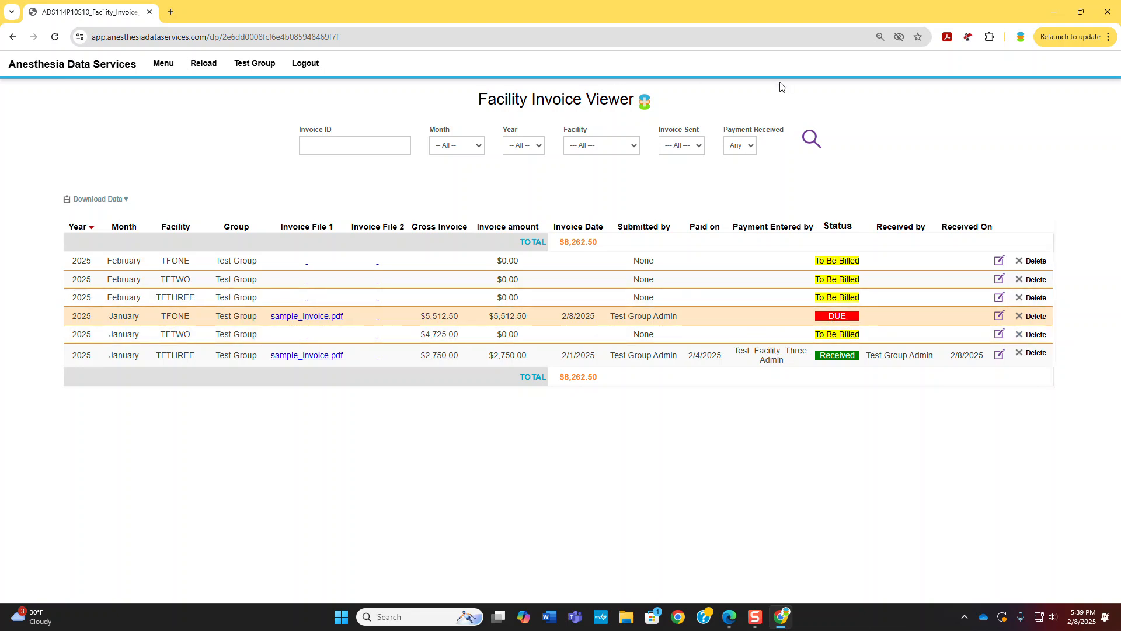
- In Microsoft Edge, mark the payment for TFONE's January invoice as sent with issued date 02/05/2025 and update the invoice
key("alt+Tab")
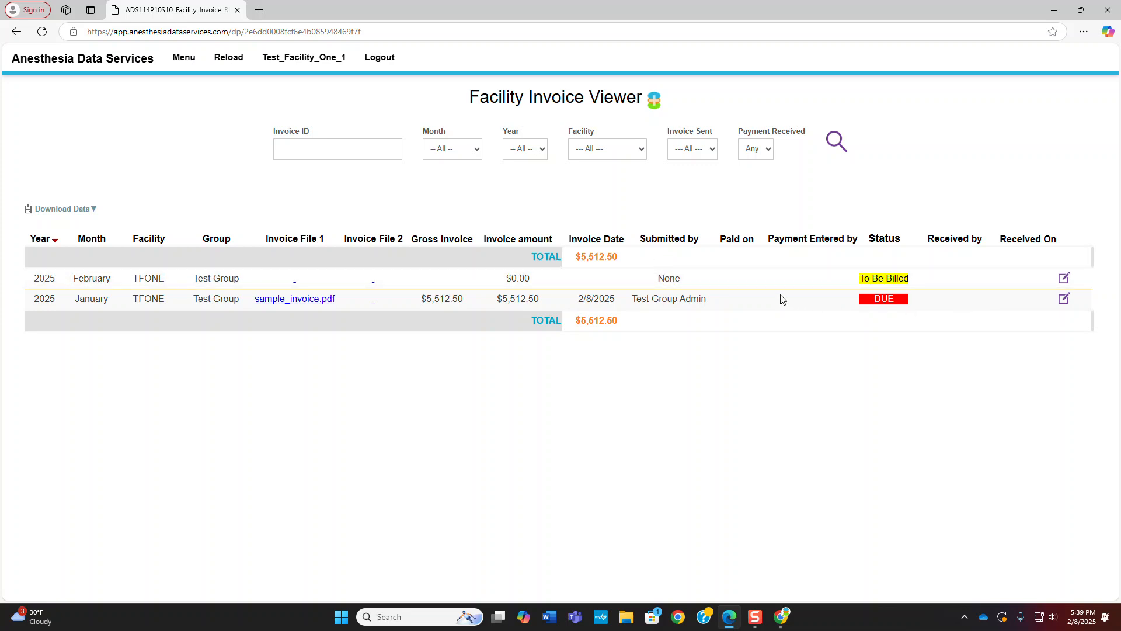
left_click(1065, 299)
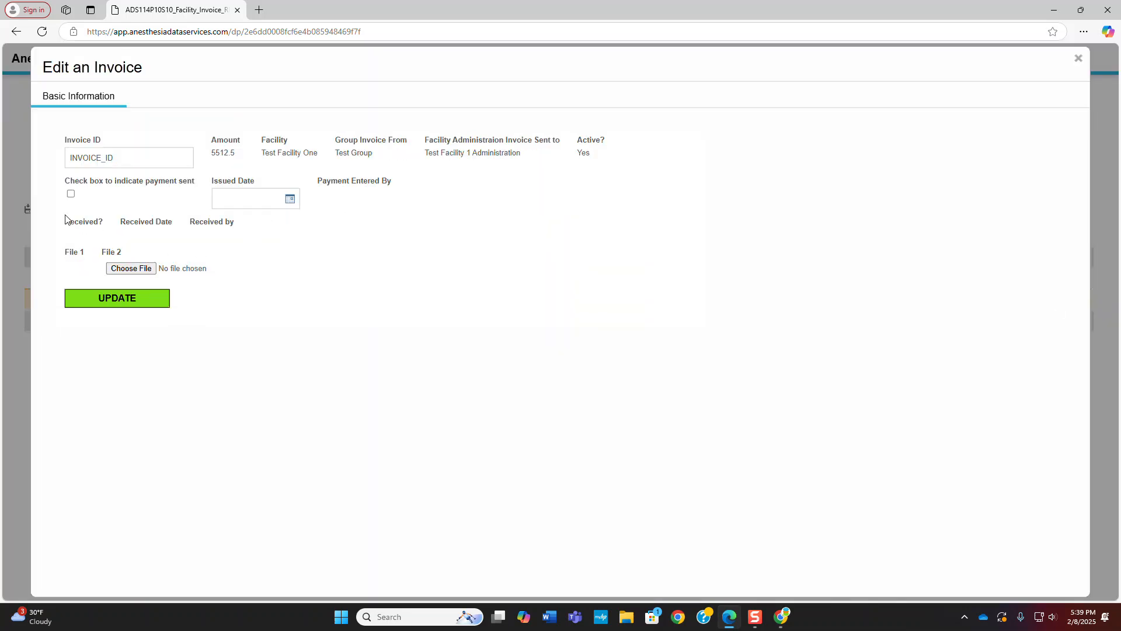
left_click(289, 199)
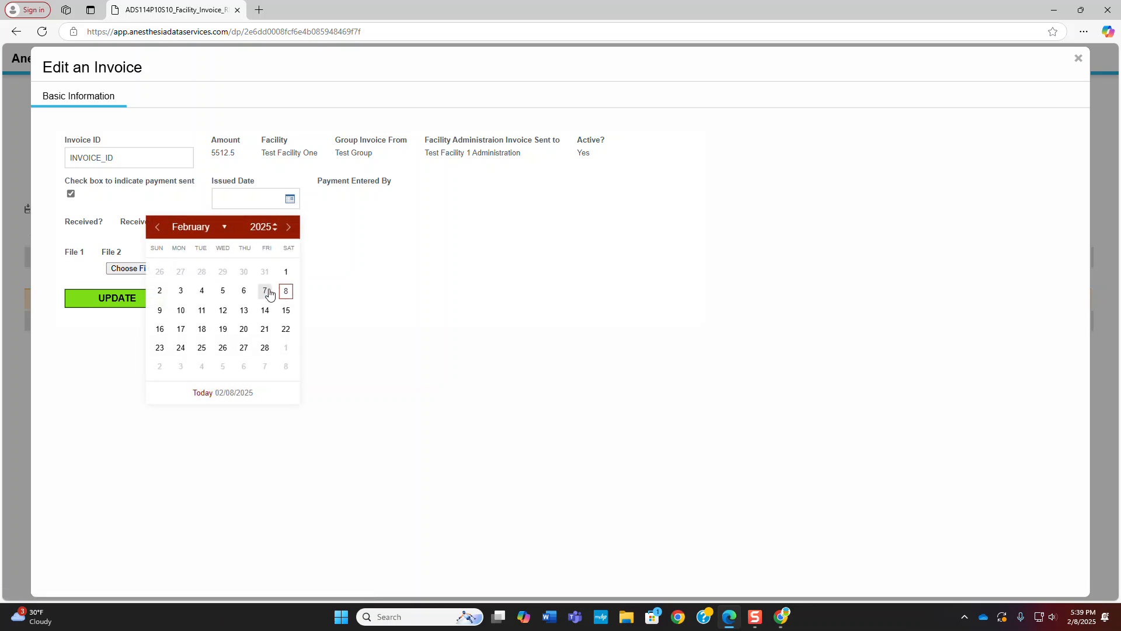
left_click(264, 292)
left_click(289, 199)
left_click(226, 291)
left_click(138, 299)
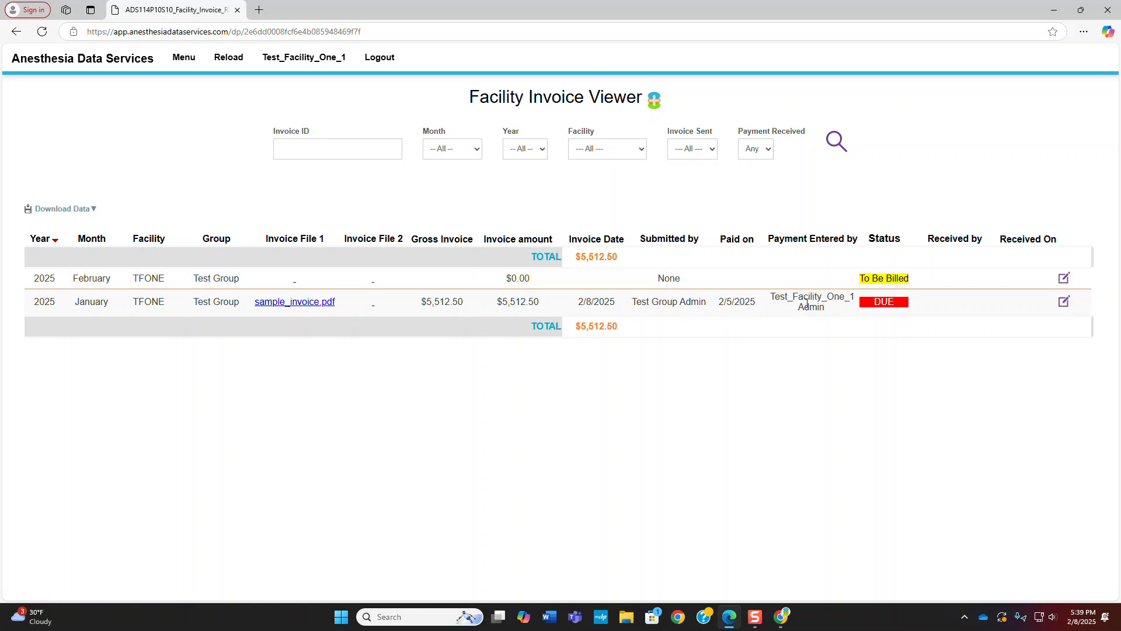
- Switch to the group's session in Google Chrome and reload the Facility Invoice Viewer
key("alt+Tab")
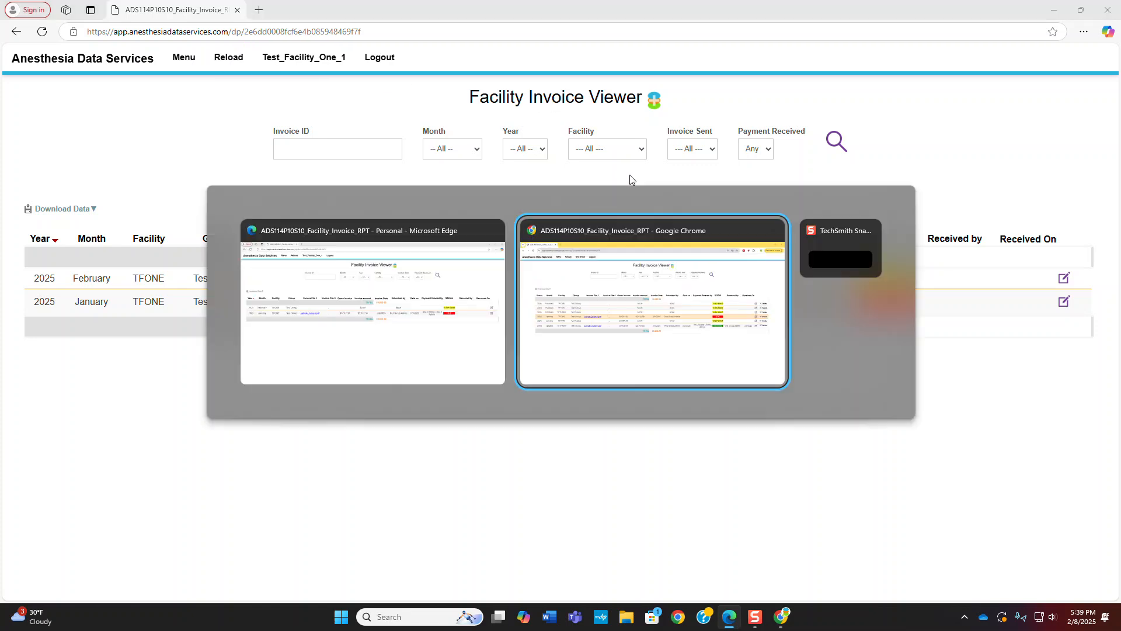
key("Escape")
key("alt+Tab")
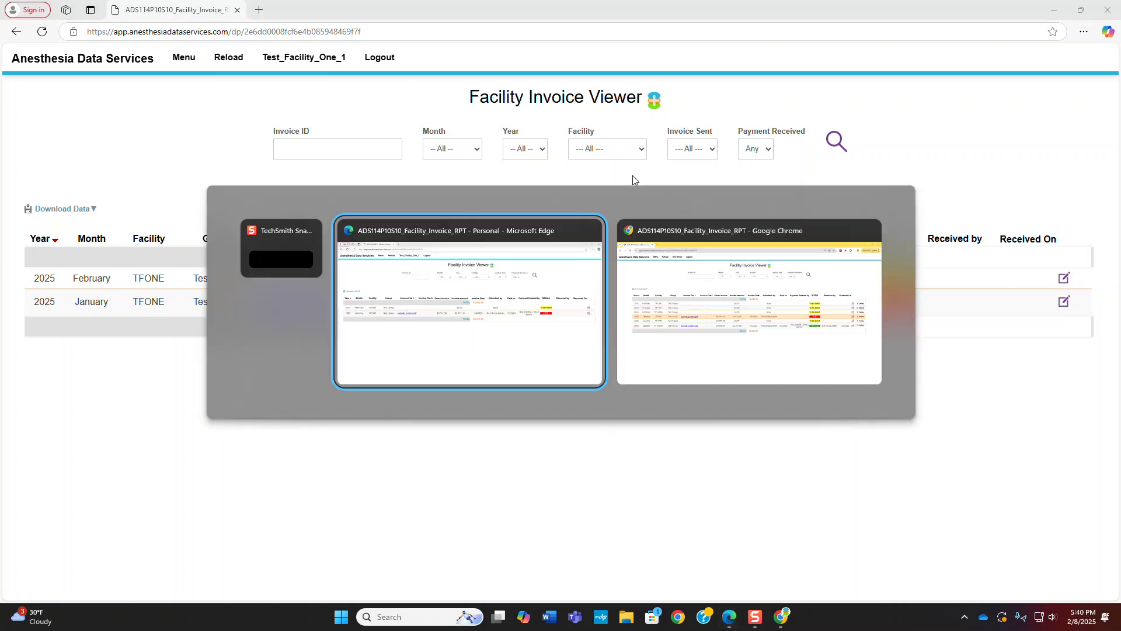
left_click(187, 66)
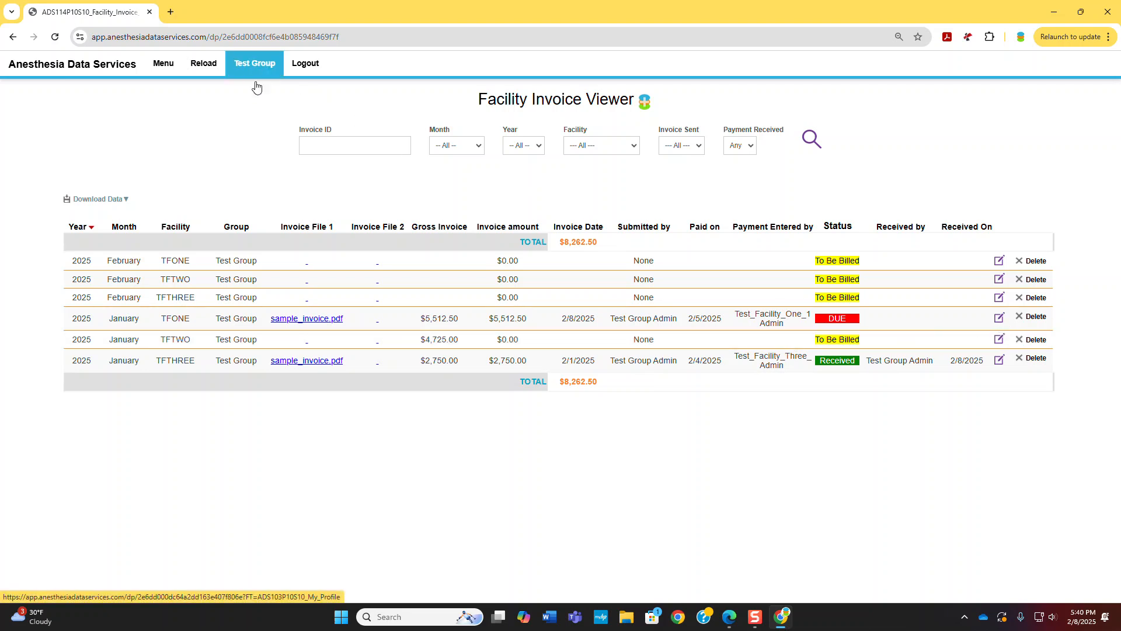
- Mark the payment for TFONE's January invoice as received on 2/8/2025 and update the invoice
left_click(997, 320)
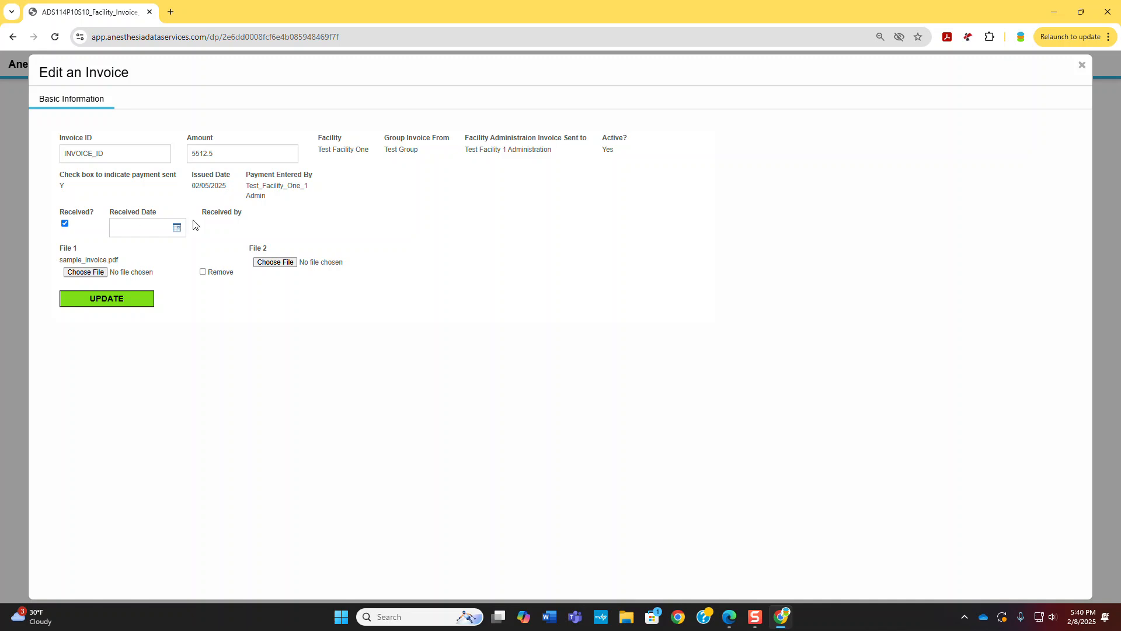
left_click(177, 228)
left_click(173, 312)
left_click(131, 299)
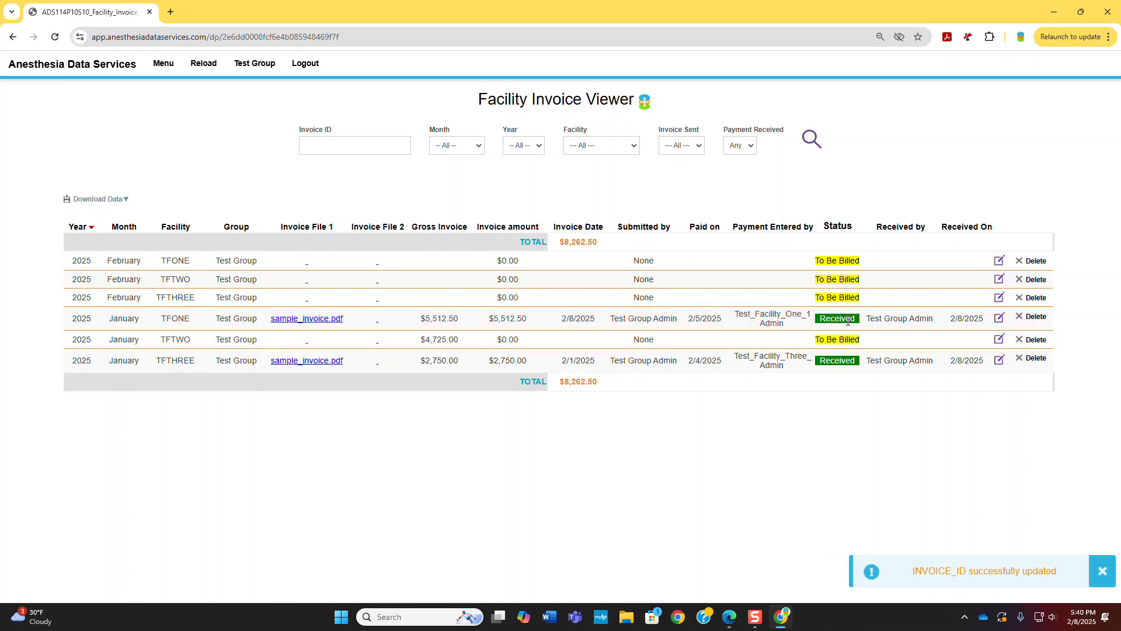
- In Microsoft Edge, reload Test Facility One's invoice list and review the payment and receipt details of its January invoice
key("alt+Tab")
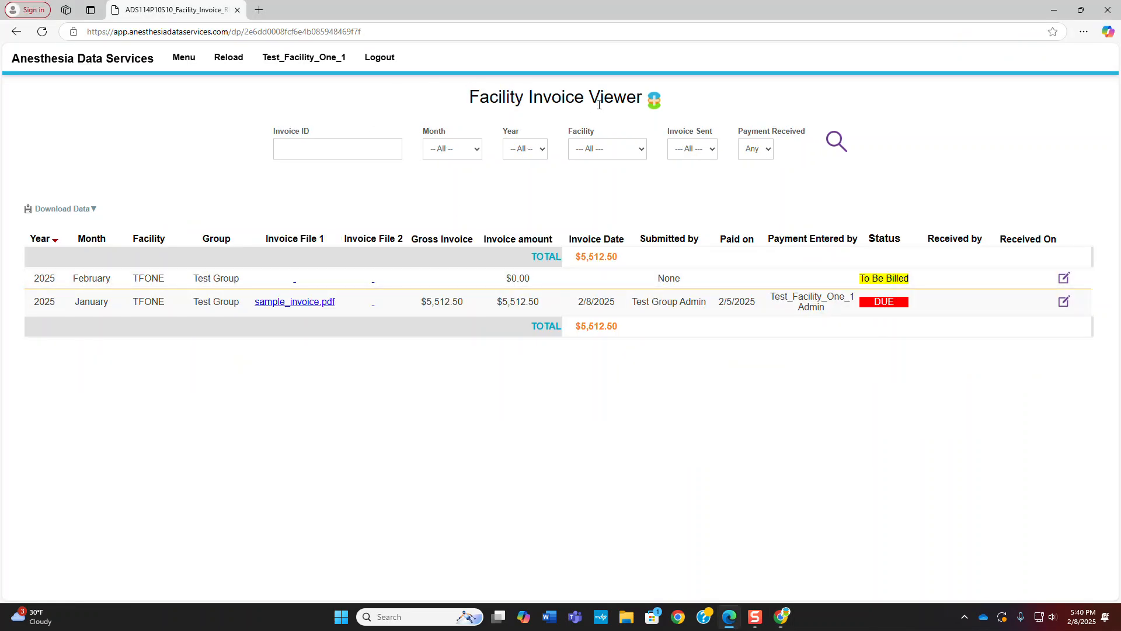
left_click(230, 57)
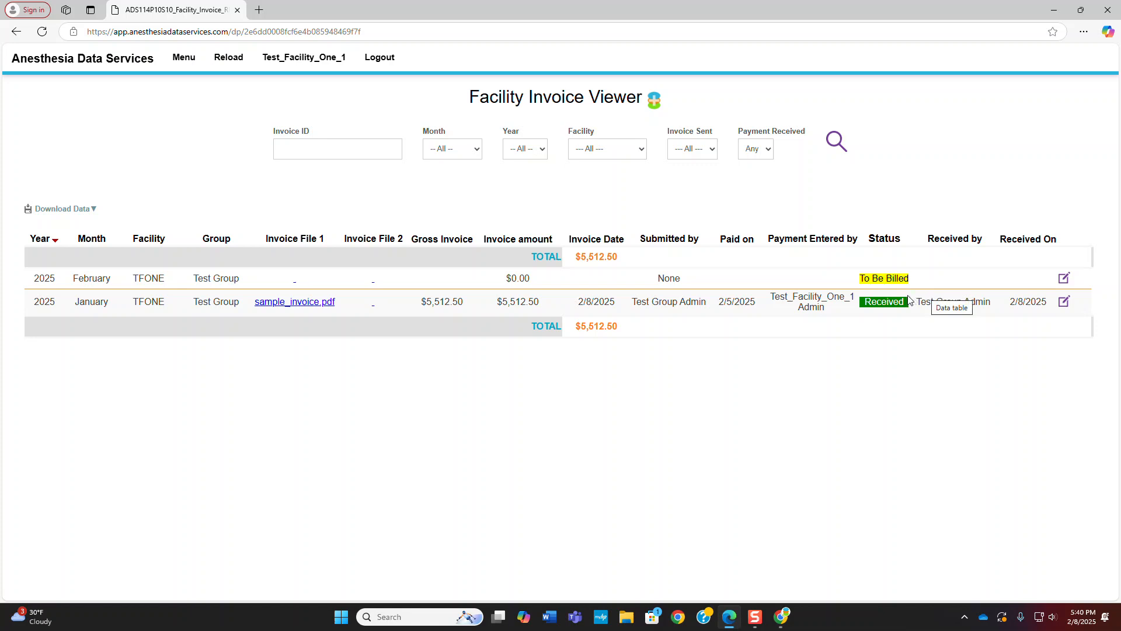
left_click(1065, 303)
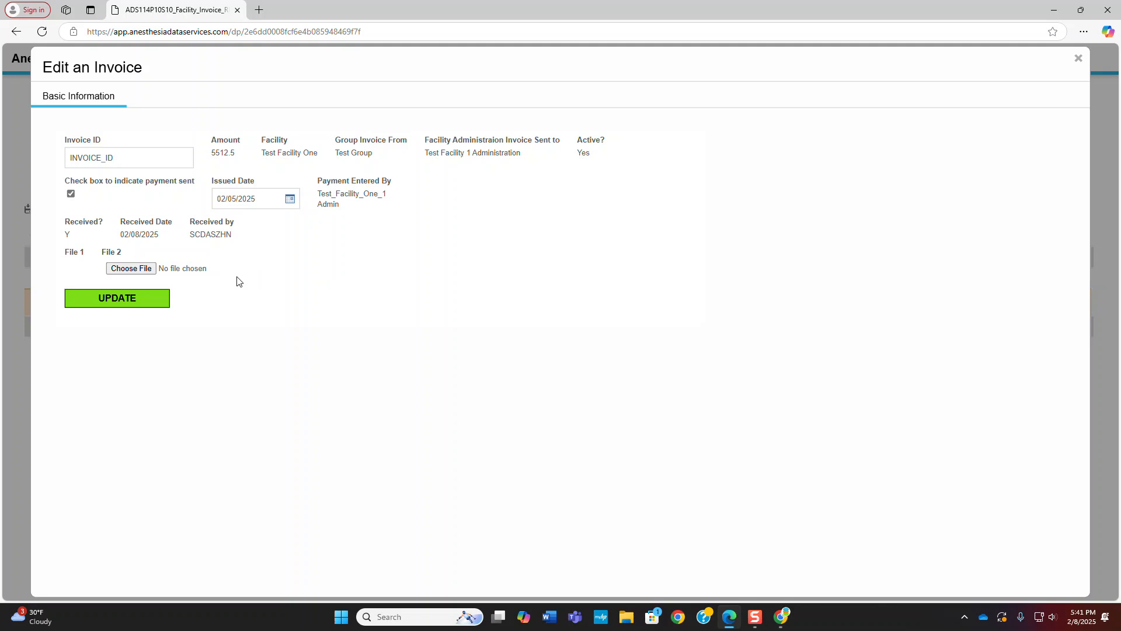
left_click(1080, 59)
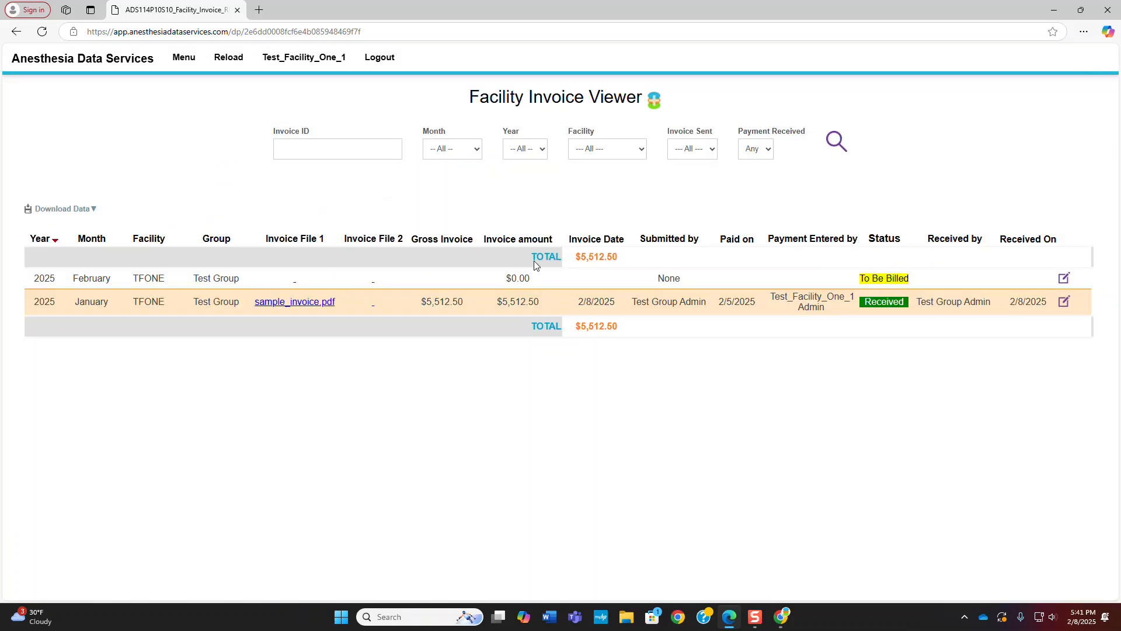
- In Google Chrome, set TFTWO's January invoice amount to 4750.00, attach sample_invoice.pdf as File 1, and update the invoice
key("alt+Tab")
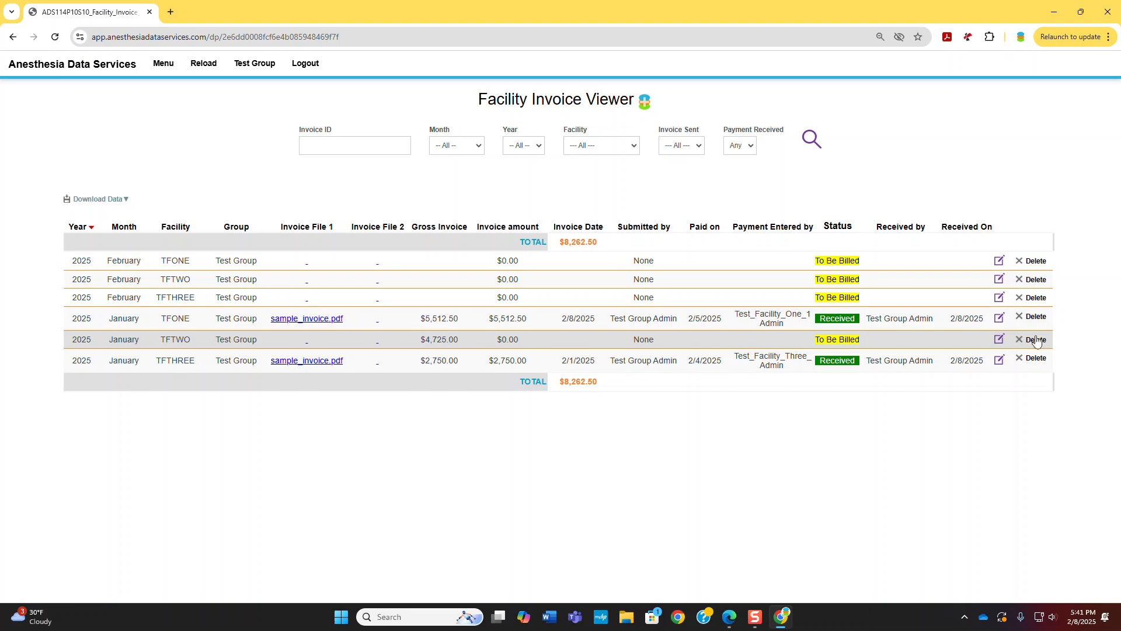
left_click(998, 341)
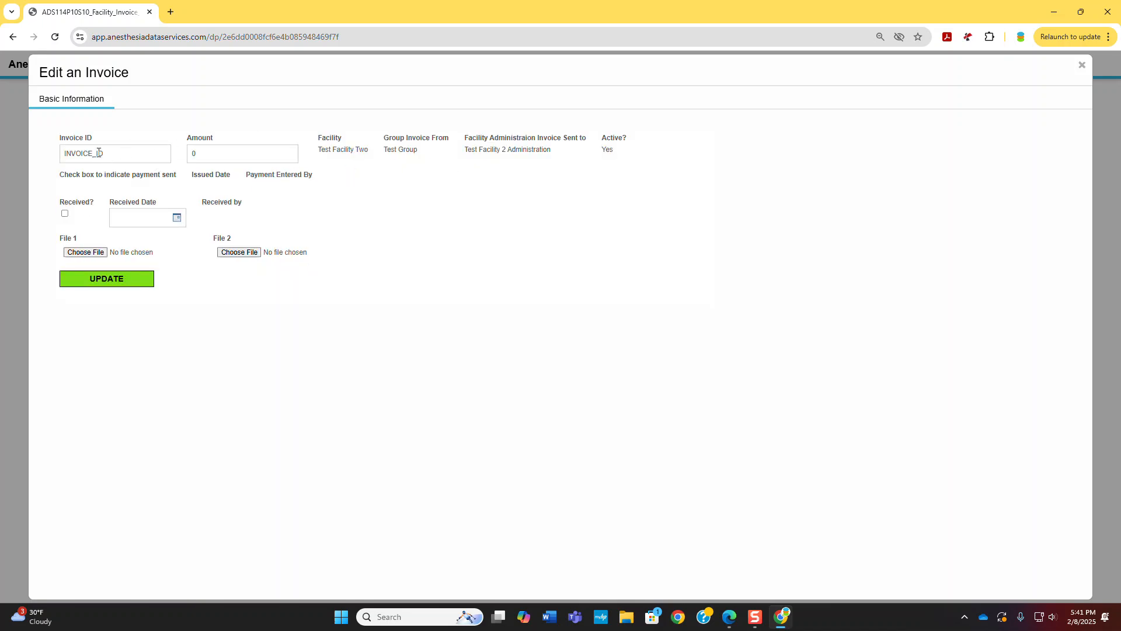
left_click(187, 150)
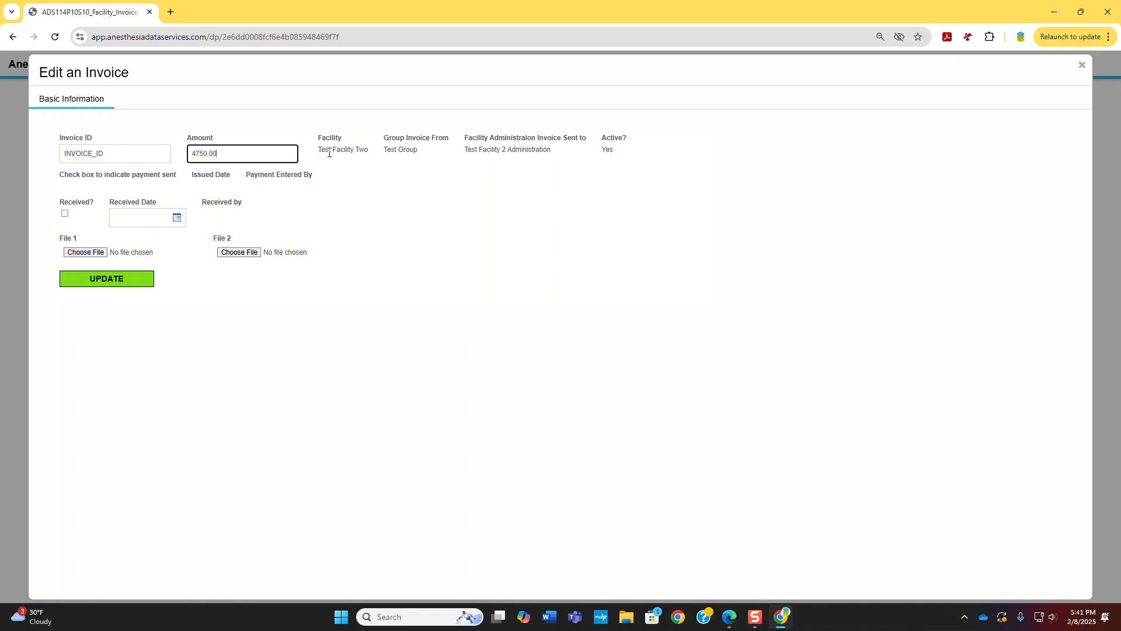
left_click(99, 256)
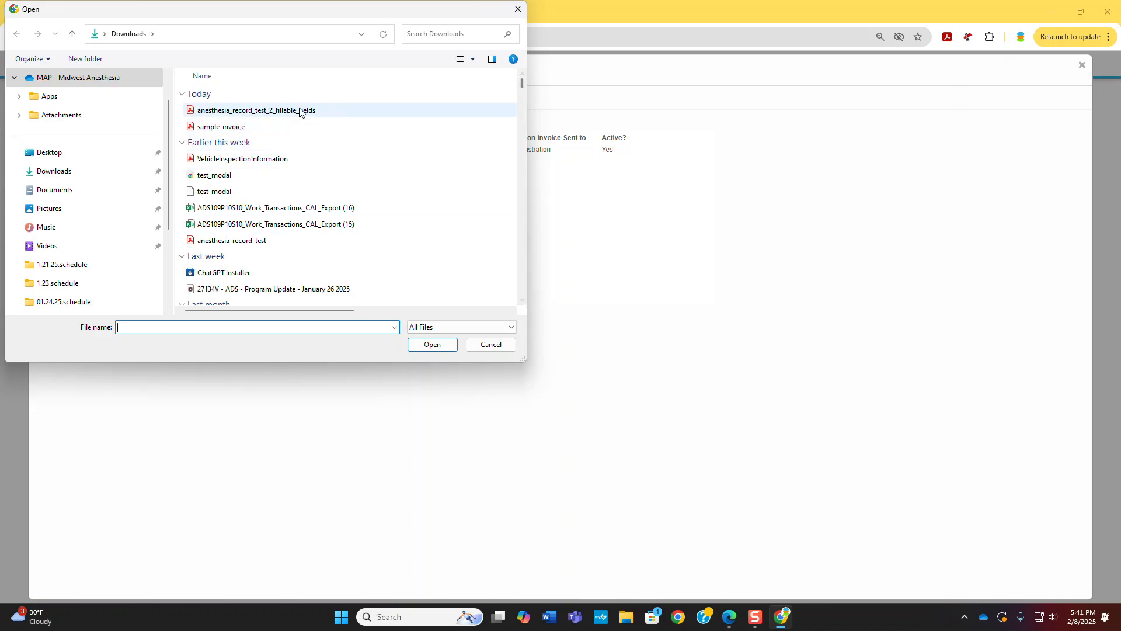
left_click(243, 126)
left_click(431, 347)
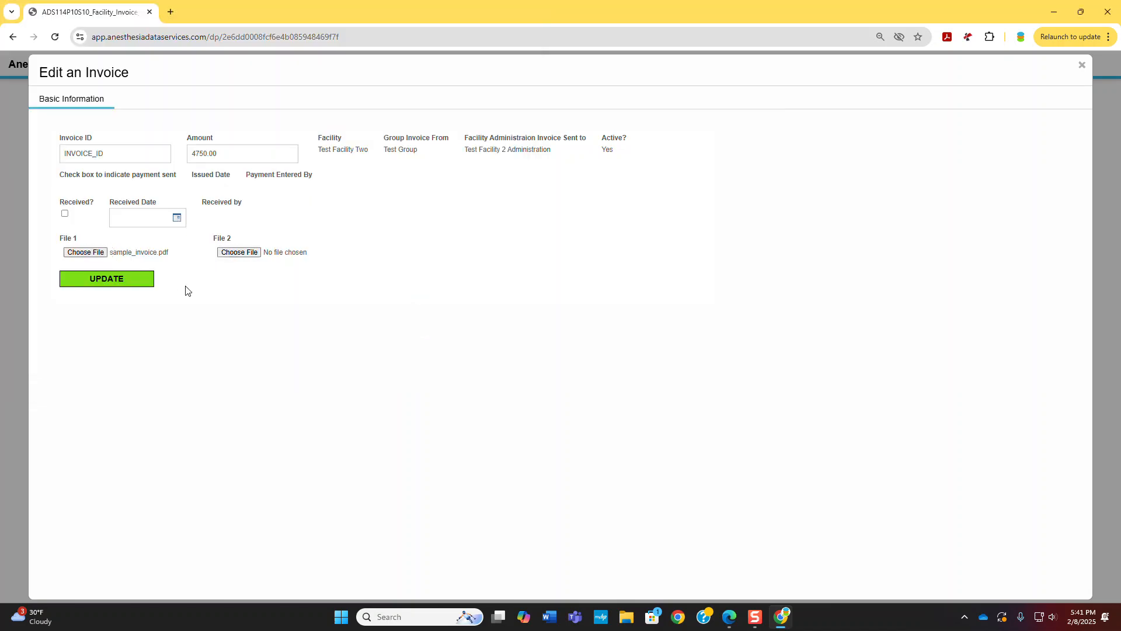
left_click(150, 283)
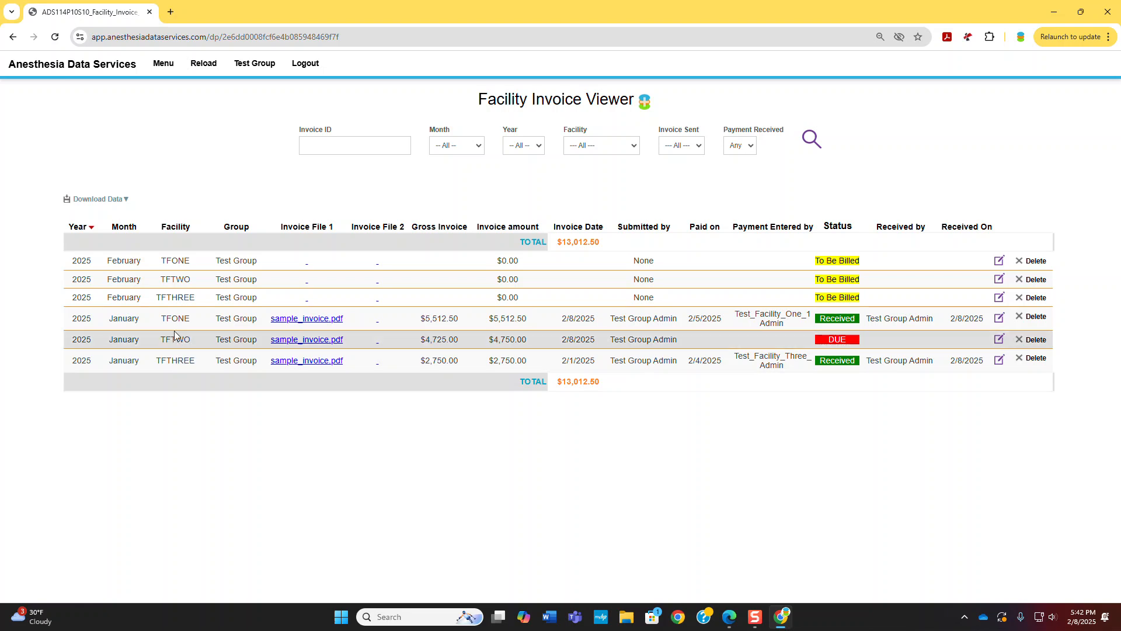
- Switch to Microsoft Edge and log out of the Test Facility One account
key("alt+Tab")
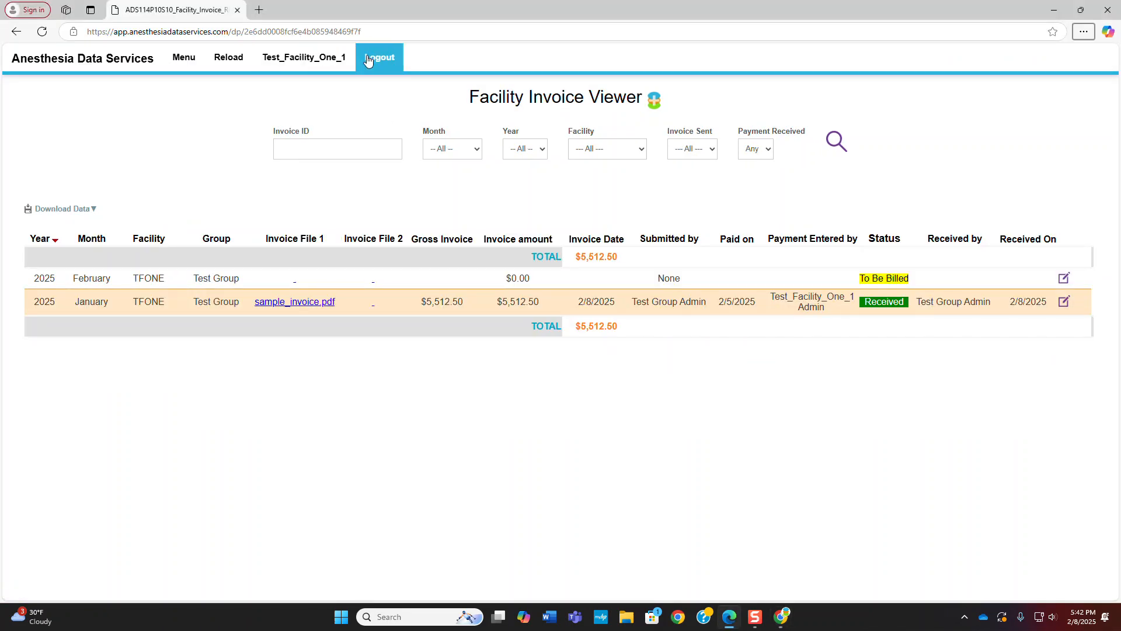
left_click(367, 60)
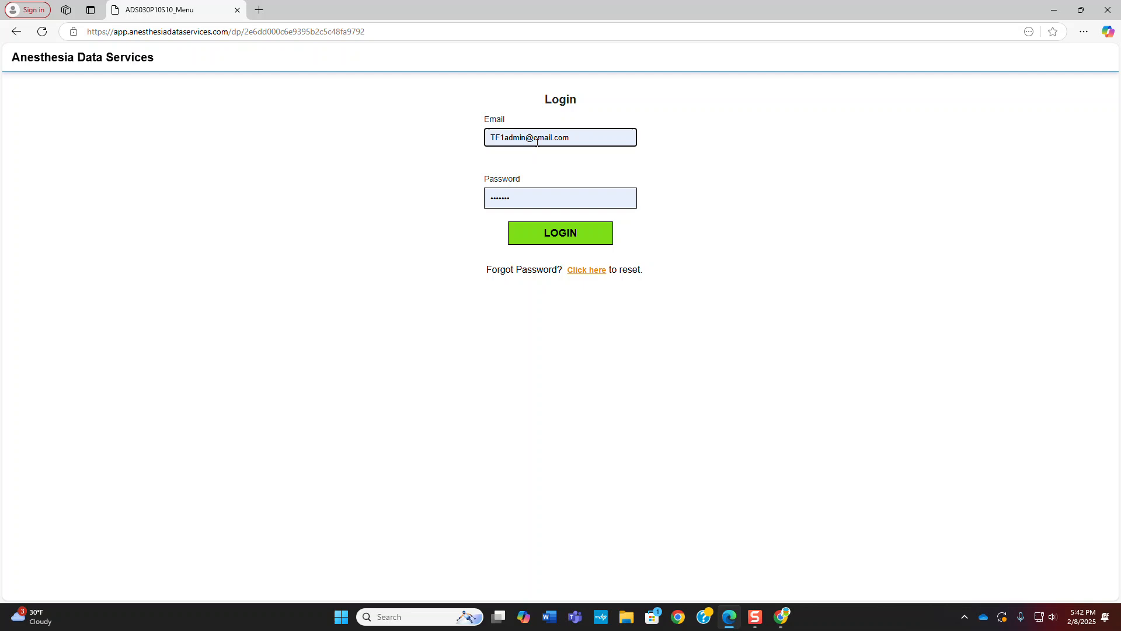
- Try to log in with the Test Facility Two administrator's email and account password, and decline saving the password
left_click(579, 138)
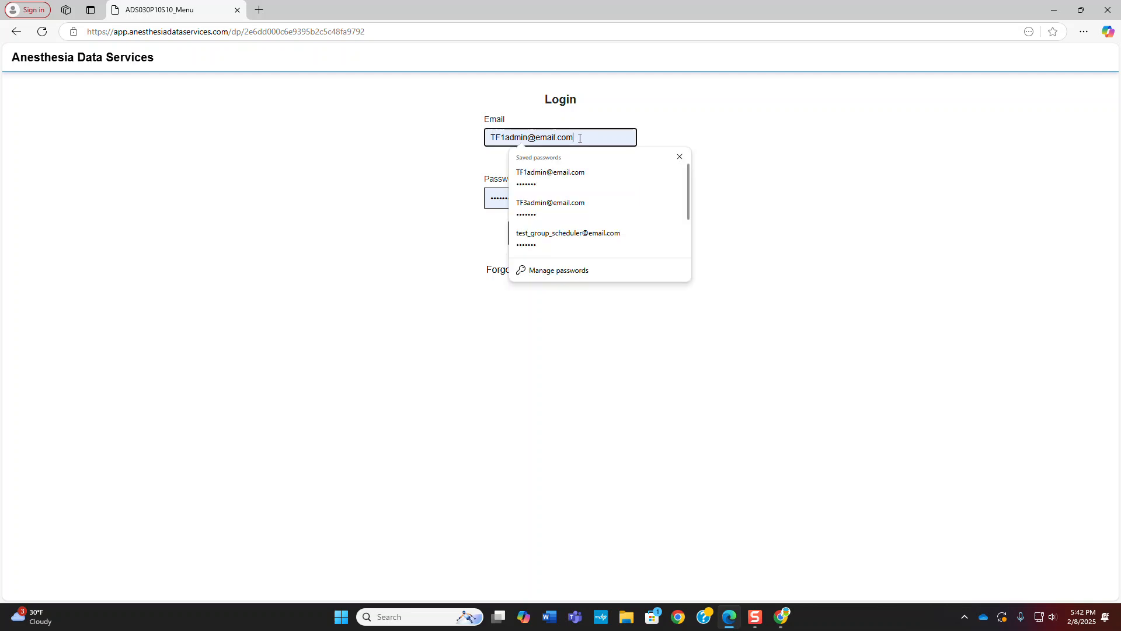
key("Left")
key("Left")
key("Left")
key("Left")
key("Left")
key("Left")
key("Left")
key("Left")
key("Left")
key("Left")
key("Left")
type("2")
left_click(545, 198)
left_click(586, 232)
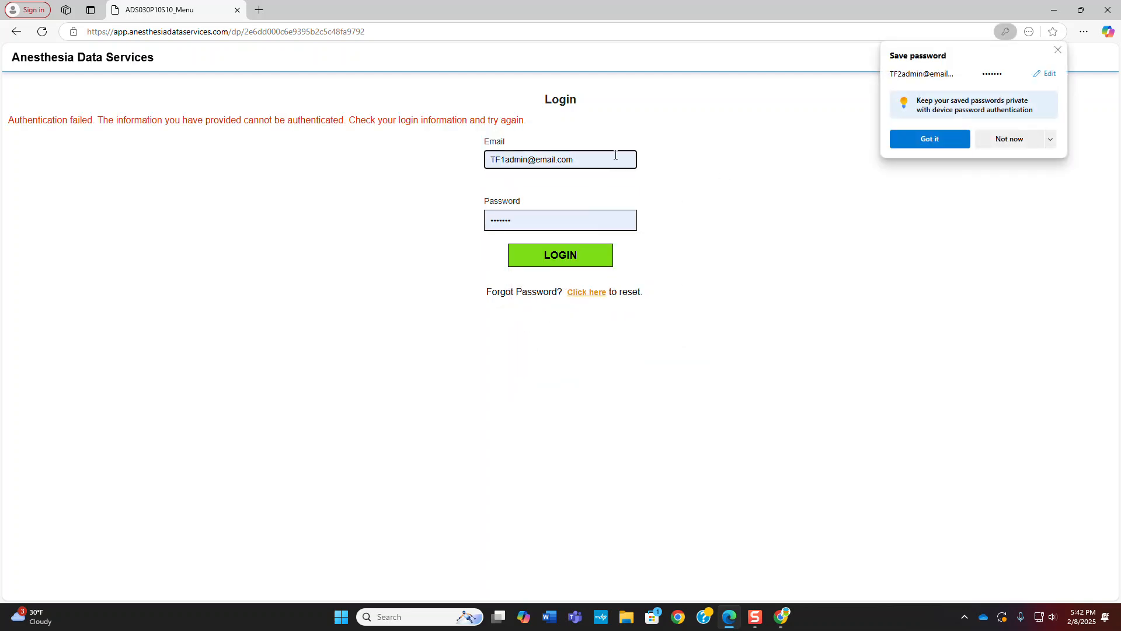
left_click(1017, 143)
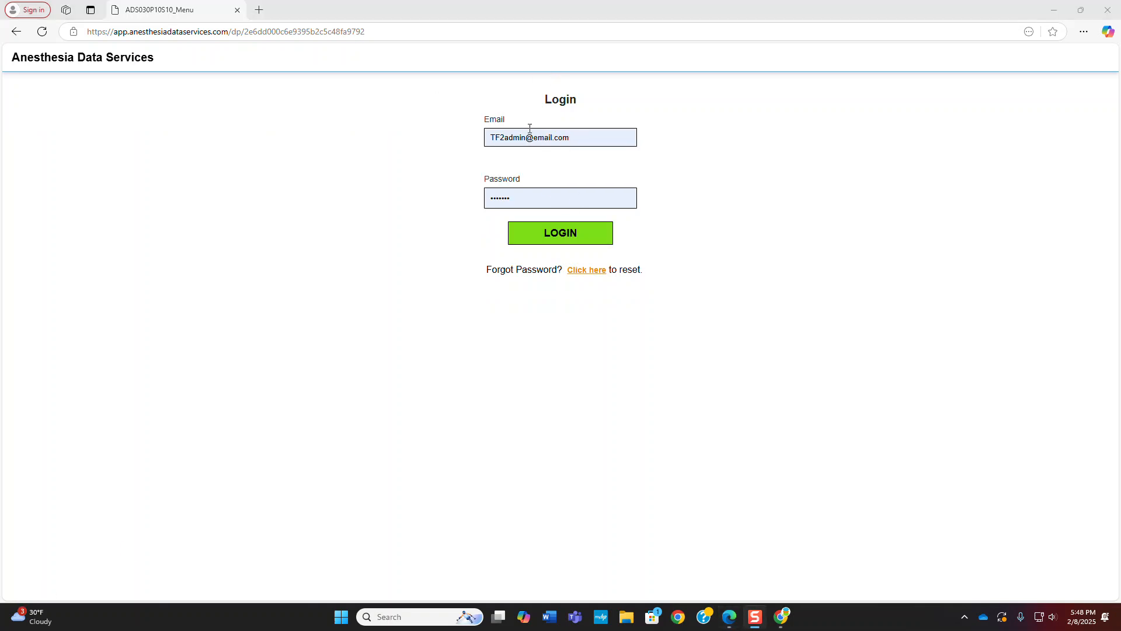
- Log in to the Test Facility Two administrator account and open the Invoice Viewer
left_click(497, 142)
left_click(562, 233)
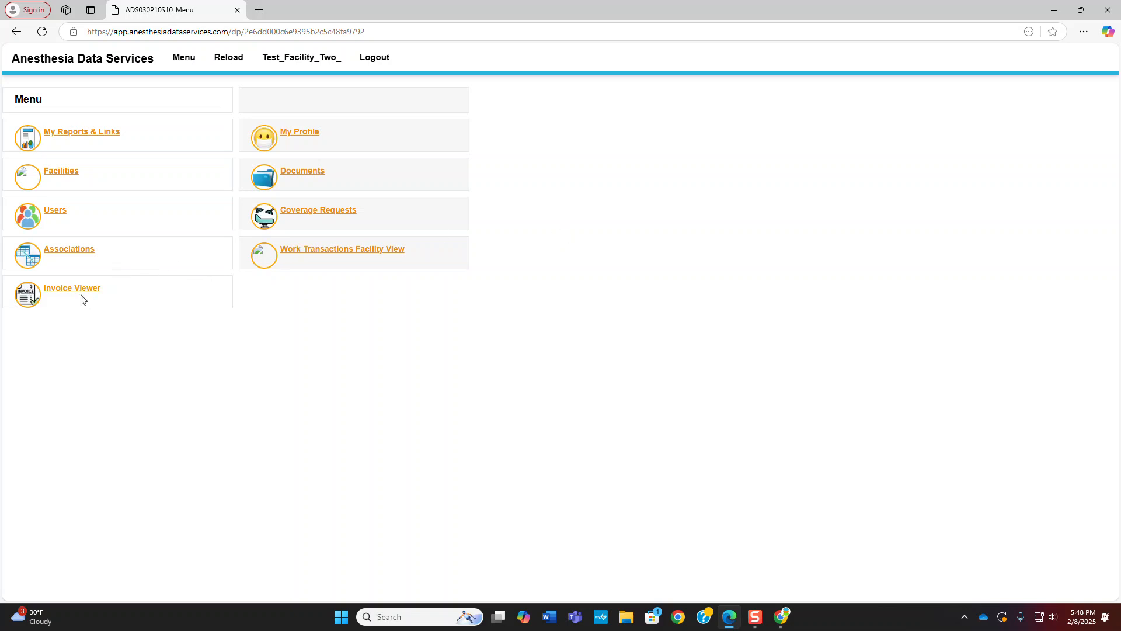
left_click(82, 291)
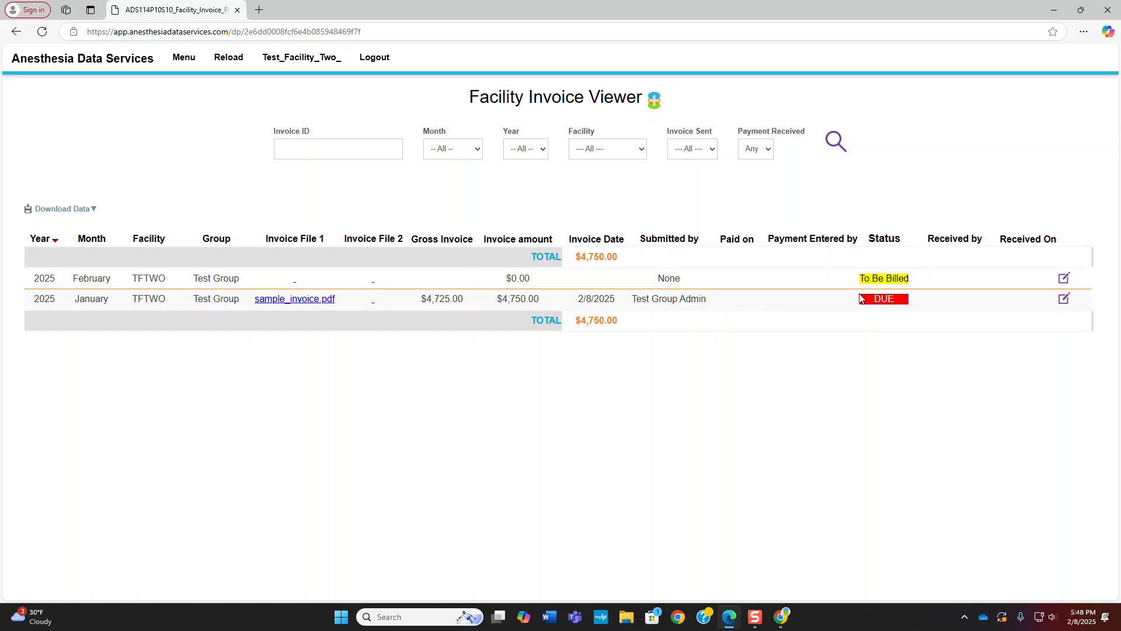
- Switch to the group's Facility Invoice Viewer in Google Chrome
key("alt+Tab")
key("alt+Tab")
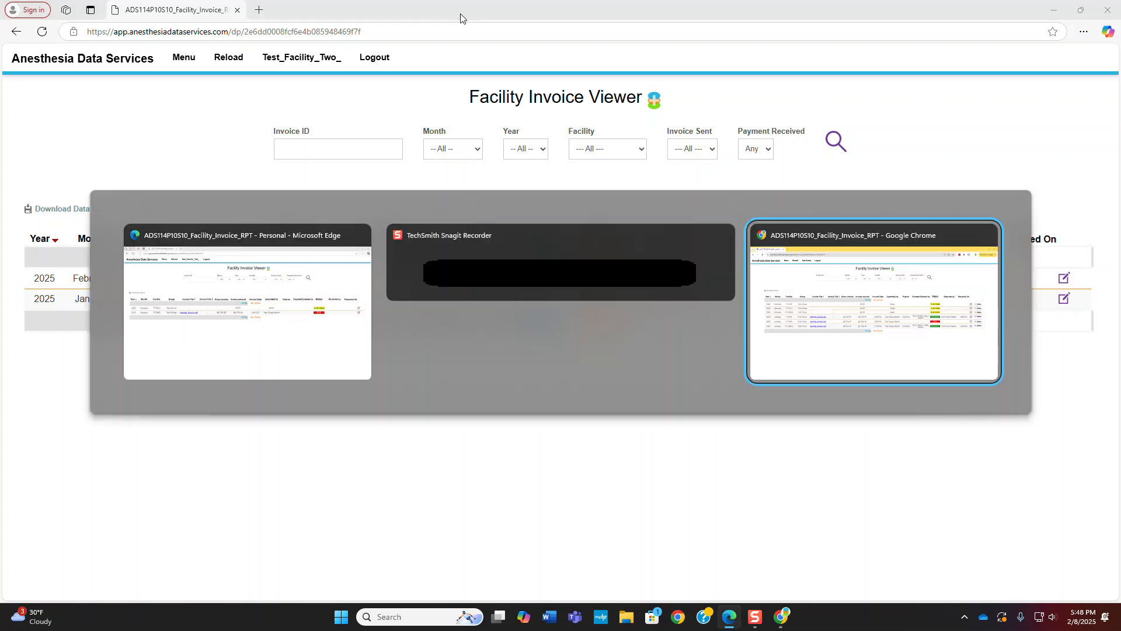